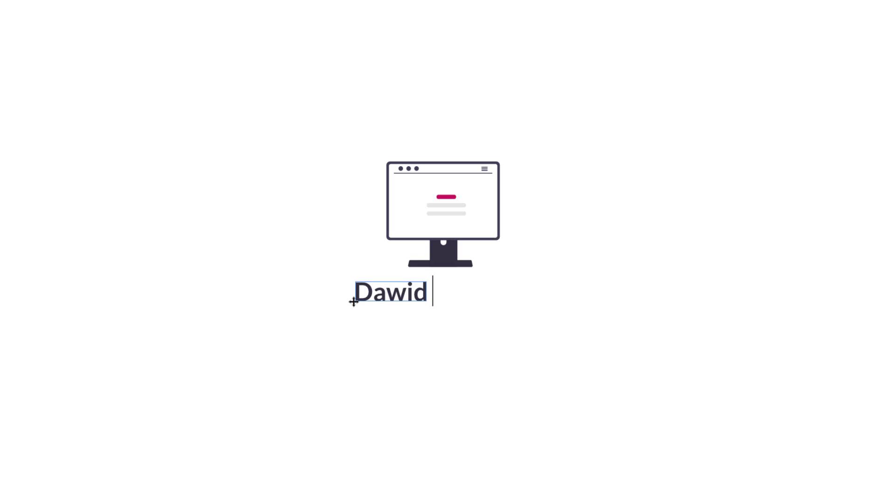
# Step: Finish the intro title with the presenter's name and move to the services section design
pyautogui.write('minski')
pyautogui.press('Escape')
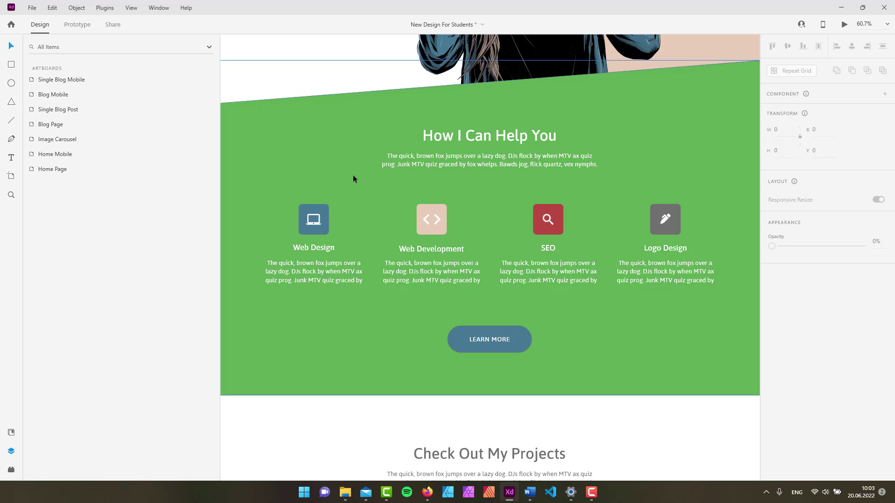
# Step: Select the Services section group, then the Web Design card within it
pyautogui.click(323, 214)
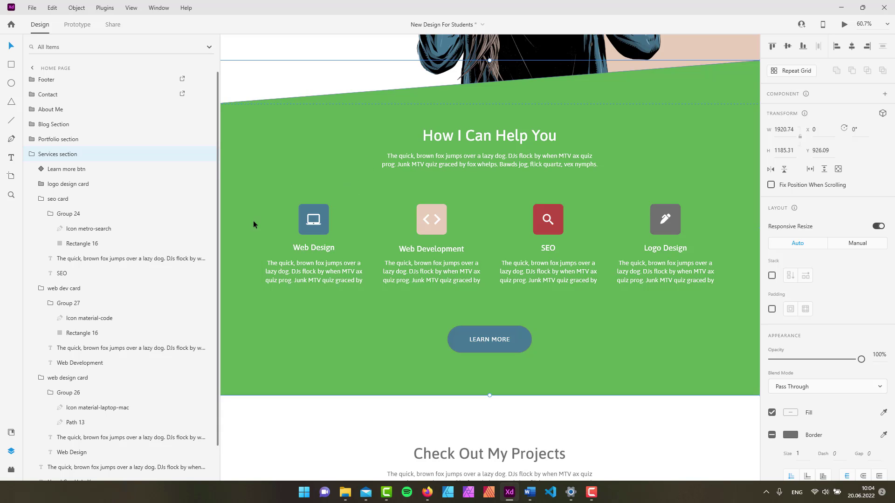
pyautogui.doubleClick(323, 210)
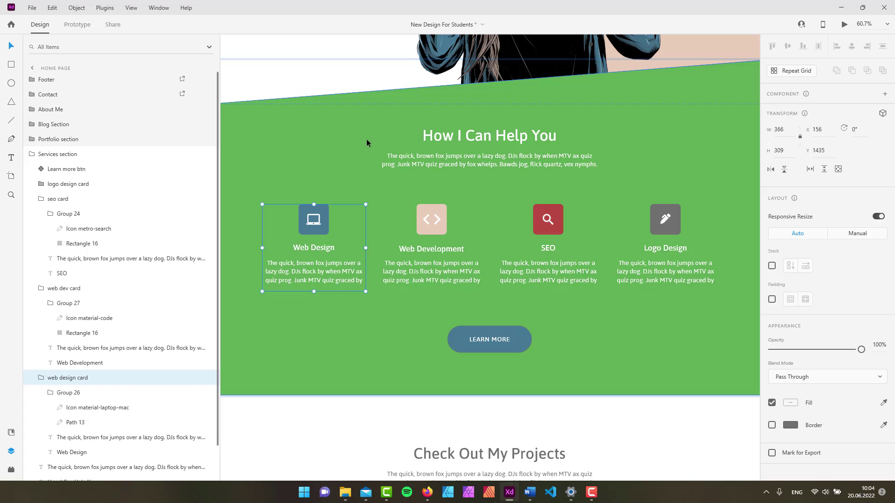
# Step: Select the green section background, then the Web Design icon square, title and paragraph
pyautogui.click(326, 142)
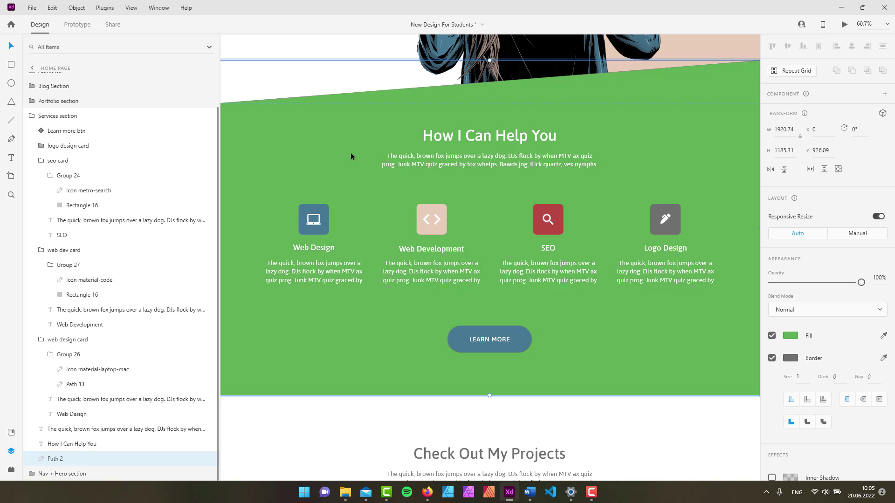
pyautogui.click(325, 210)
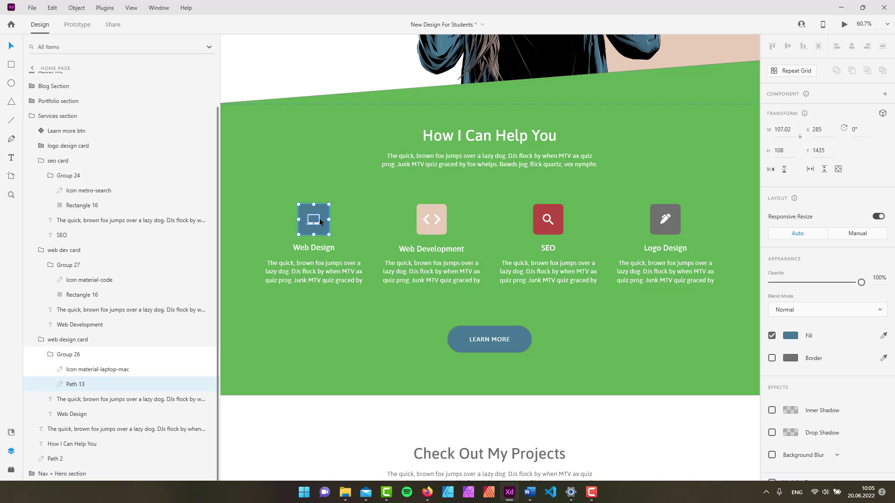
pyautogui.click(330, 247)
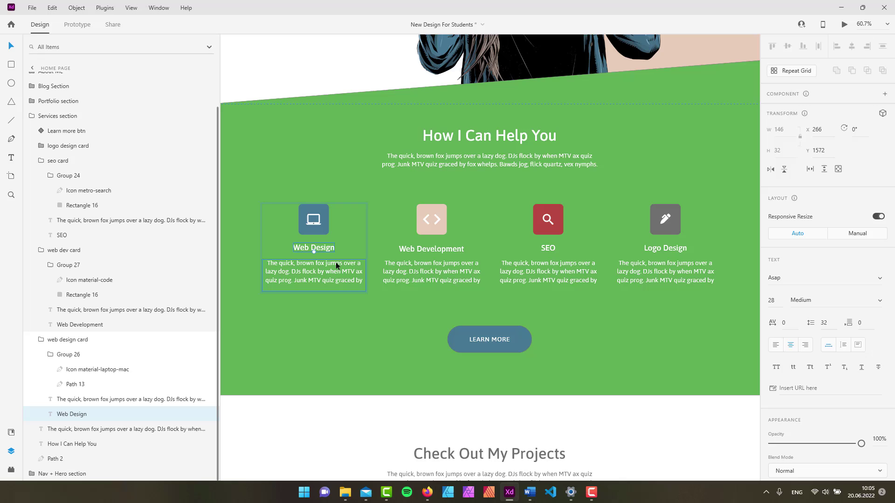
pyautogui.click(336, 262)
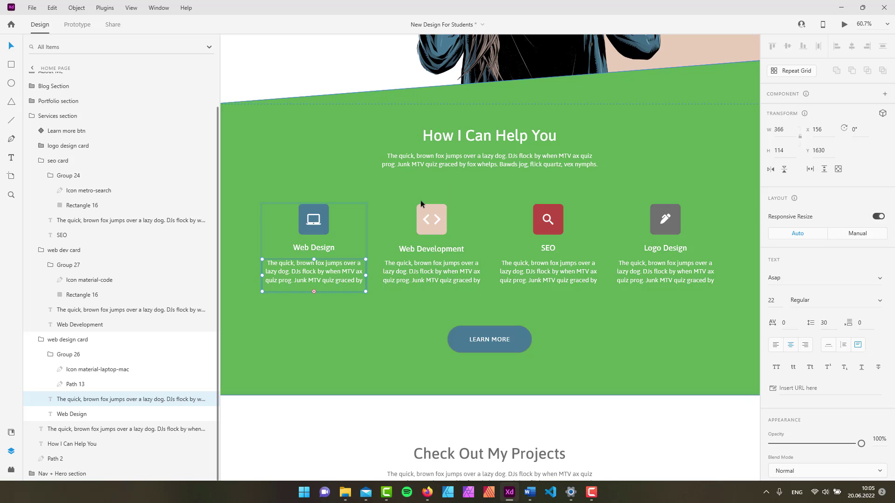
# Step: Select the Web Development title and paragraph, the code, SEO and Logo Design icon squares, and Logo Design title
pyautogui.click(435, 250)
pyautogui.click(421, 271)
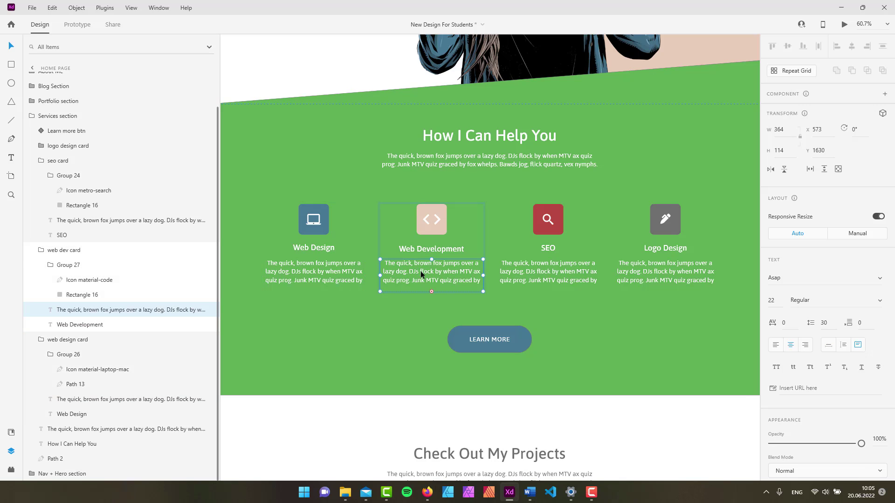
pyautogui.doubleClick(437, 206)
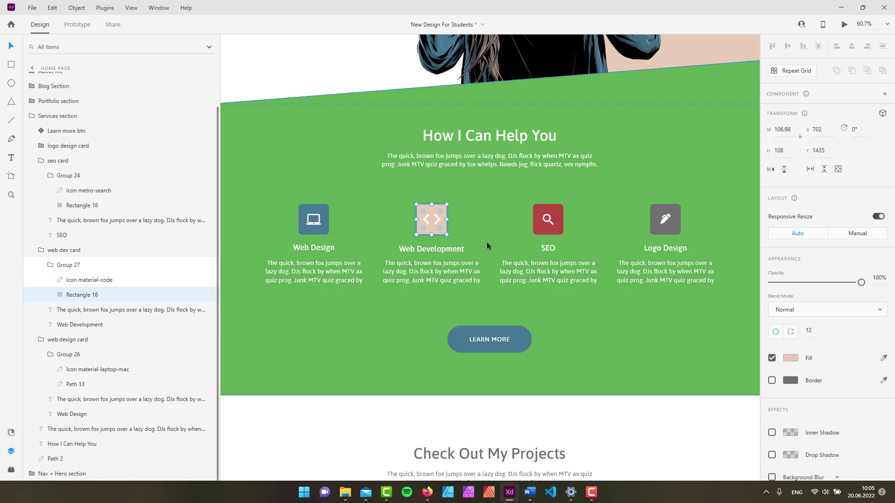
pyautogui.doubleClick(538, 211)
pyautogui.doubleClick(658, 212)
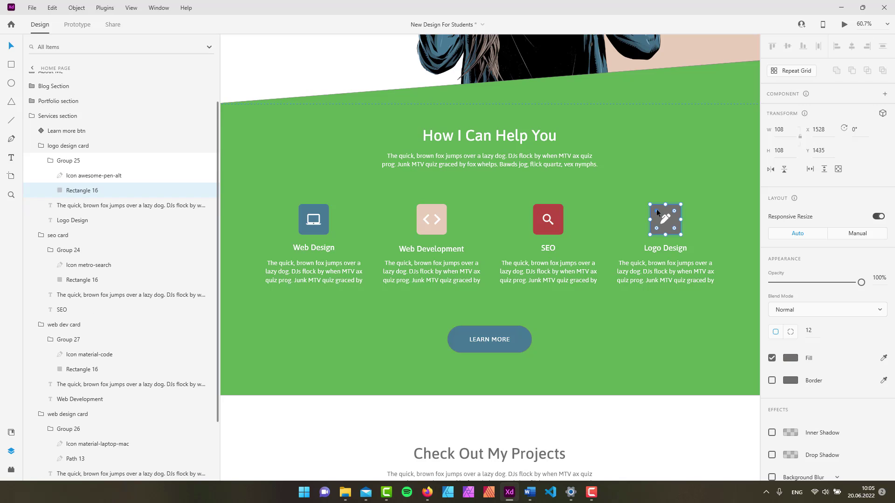
pyautogui.click(661, 247)
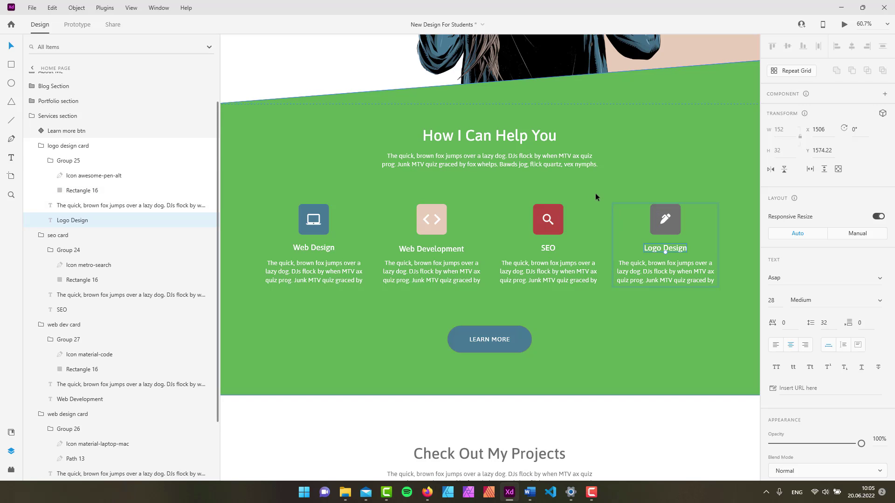
# Step: Multi-select the SEO, Web Development and Web Design cards, deselect, then marquee-select the Services section
pyautogui.keyDown('shift'); pyautogui.click(550, 219); pyautogui.keyUp('shift')
pyautogui.keyDown('shift'); pyautogui.click(457, 216); pyautogui.keyUp('shift')
pyautogui.keyDown('shift'); pyautogui.click(305, 206); pyautogui.keyUp('shift')
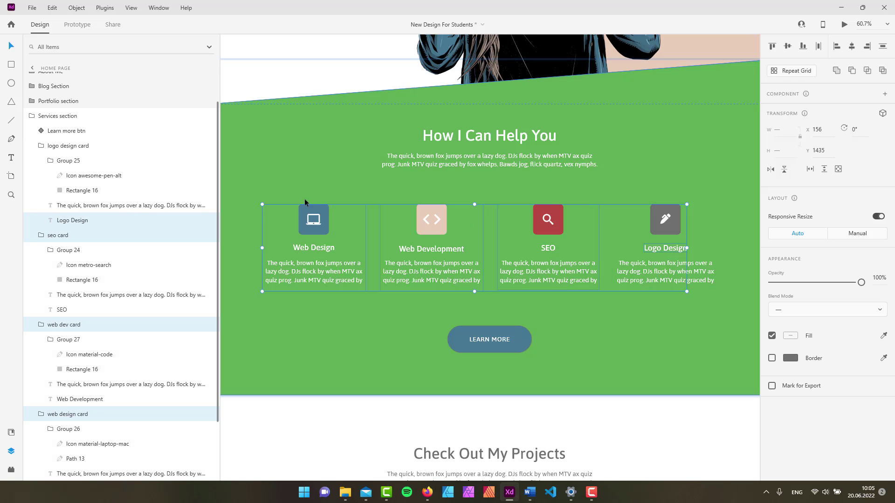
pyautogui.click(518, 395)
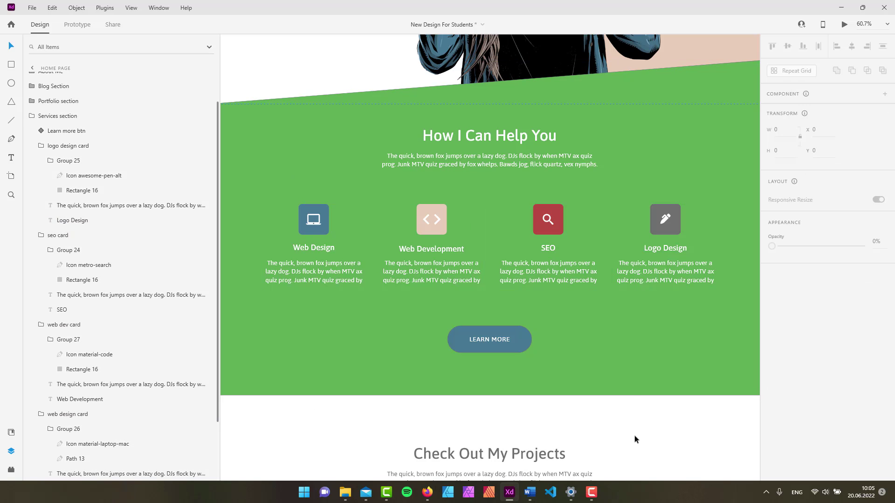
pyautogui.moveTo(635, 439); pyautogui.dragTo(269, 180)
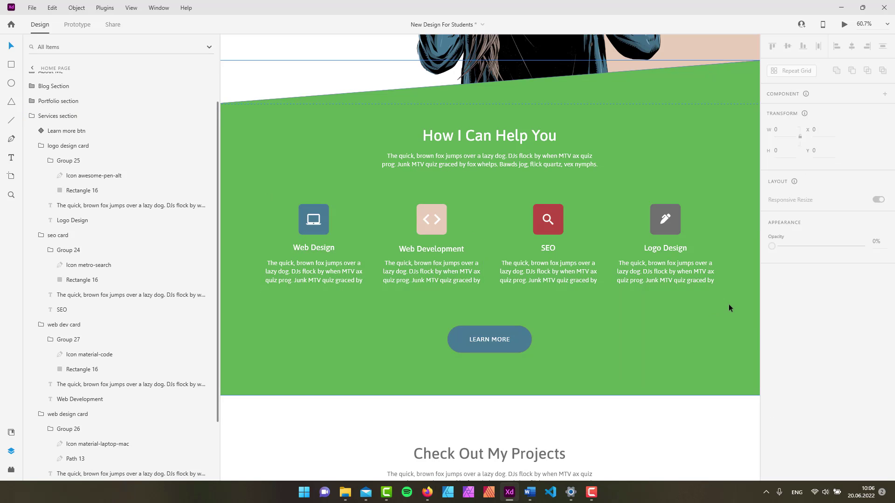
pyautogui.doubleClick(413, 258)
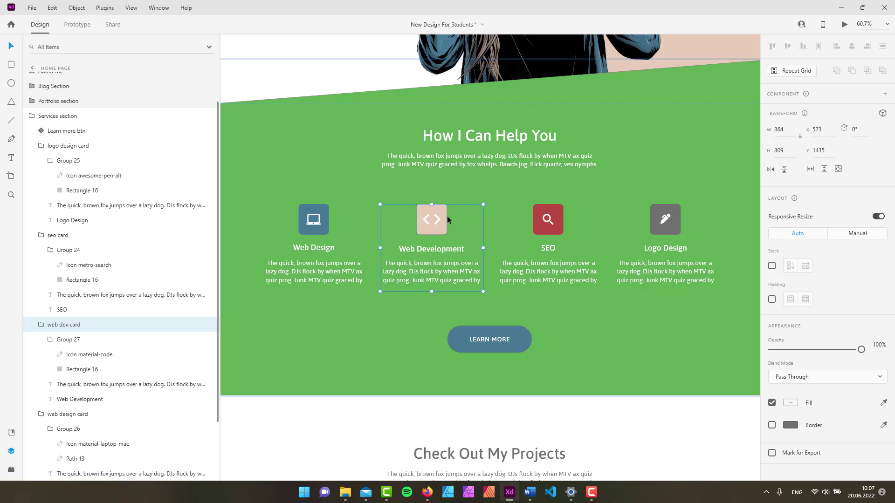
pyautogui.moveTo(442, 211); pyautogui.dragTo(357, 309)
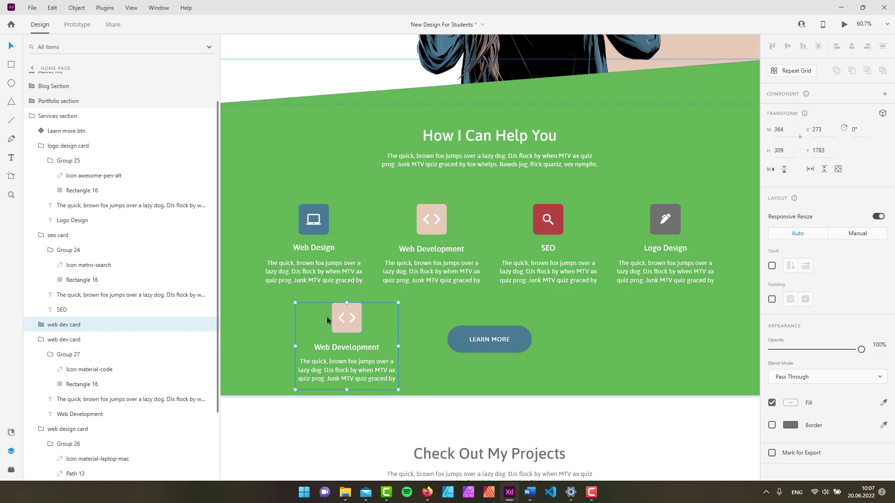
pyautogui.hotkey('ctrl', 'z')
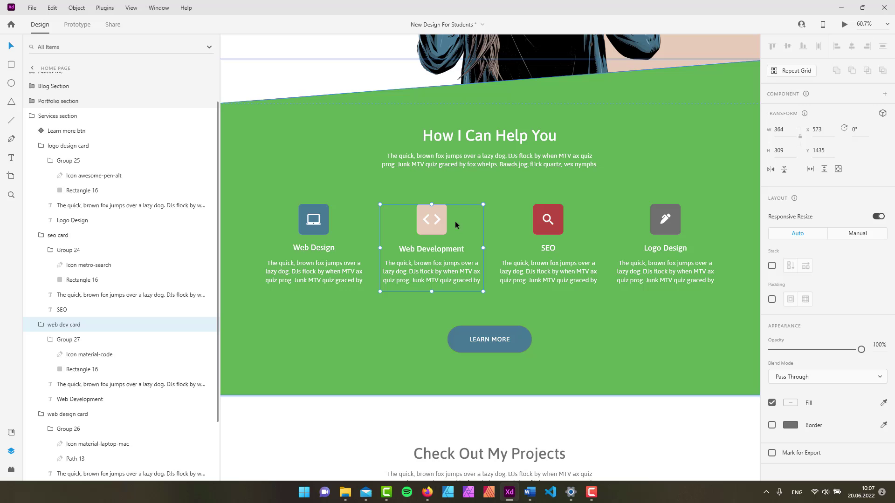
pyautogui.moveTo(443, 209); pyautogui.dragTo(428, 237)
pyautogui.hotkey('ctrl', 'z')
pyautogui.hotkey('ctrl', 'z')
# Step: Select the pink Rectangle 16 icon tile and zoom in to about 225%
pyautogui.keyDown('ctrl'); pyautogui.click(443, 211); pyautogui.keyUp('ctrl')
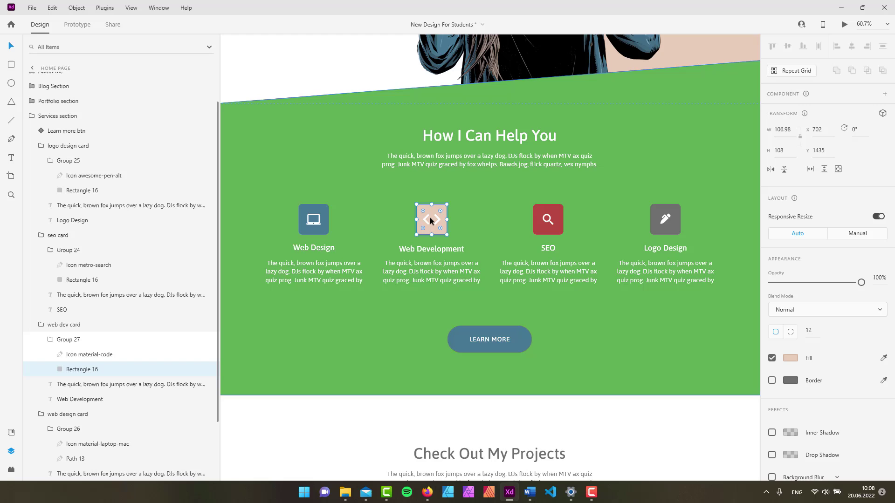
pyautogui.scroll(5, 434, 215)
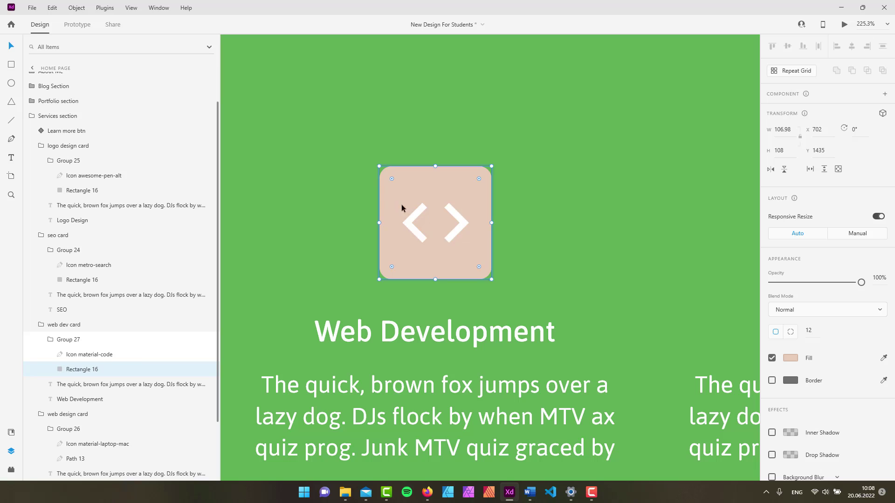
# Step: Convert the Web Development card's pink Rectangle 16 into editable Path 14 with anchor points showing
pyautogui.doubleClick(439, 178)
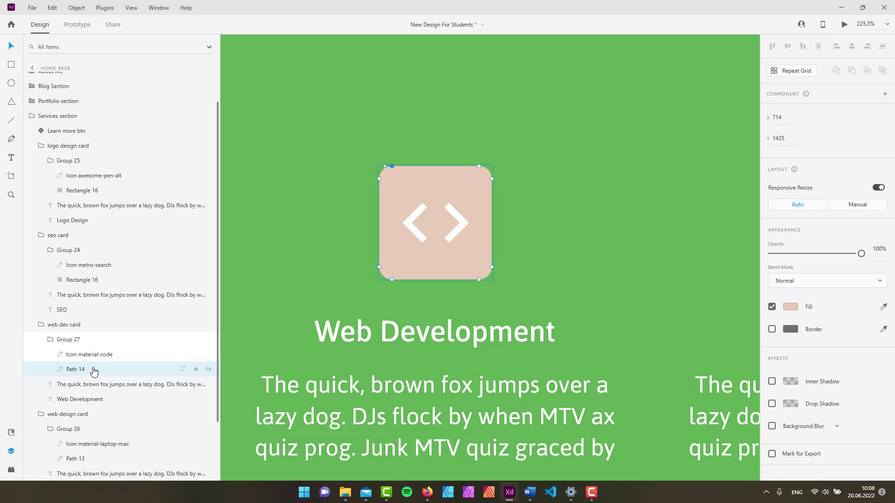
pyautogui.click(541, 134)
pyautogui.click(479, 180)
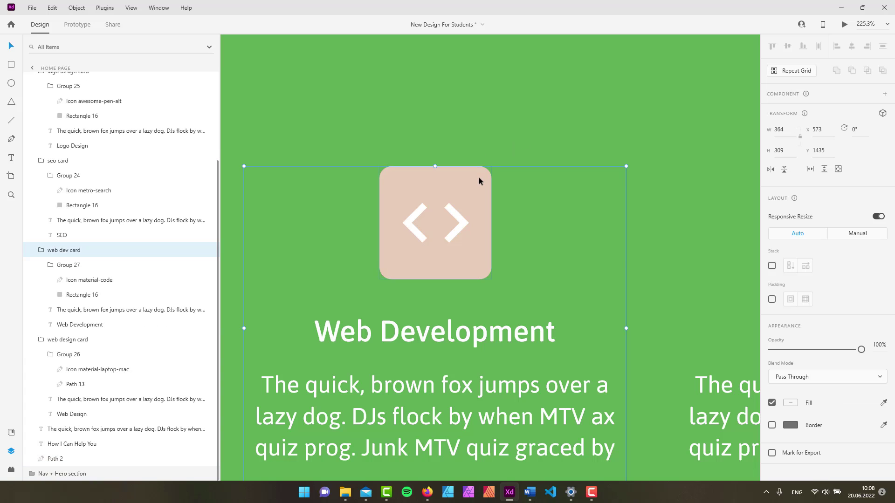
pyautogui.doubleClick(480, 179)
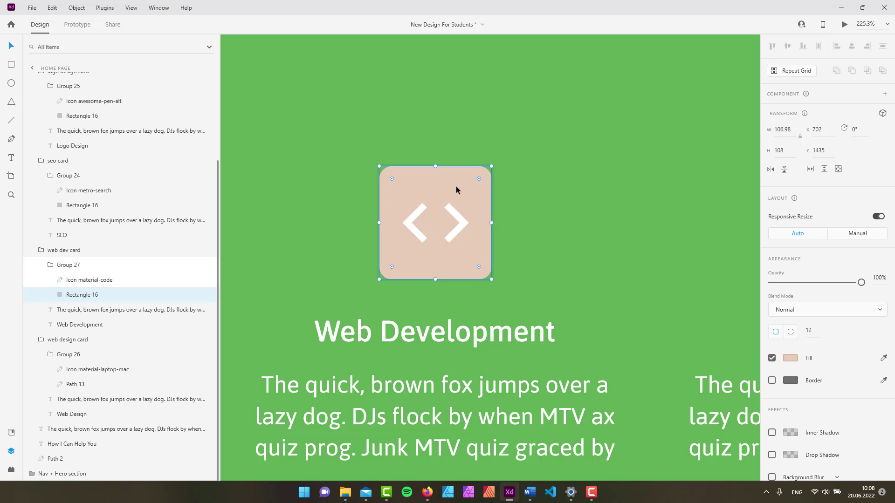
pyautogui.scroll(-2, 826, 292)
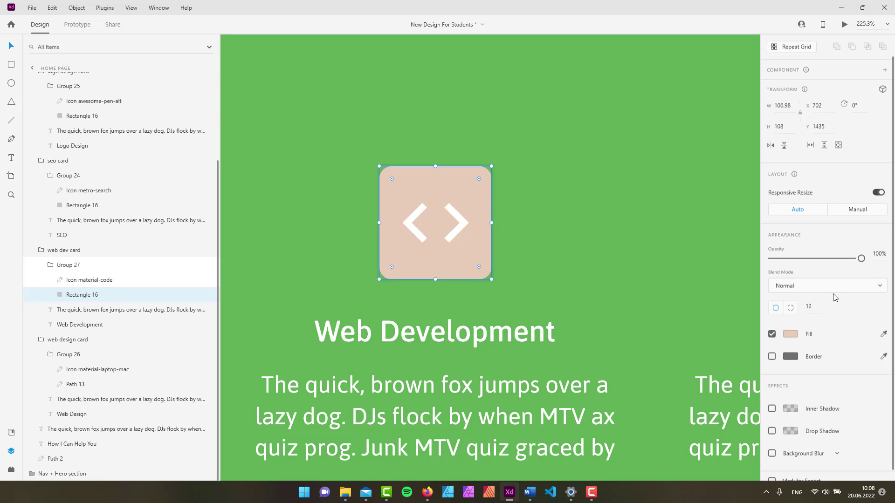
pyautogui.scroll(2, 827, 292)
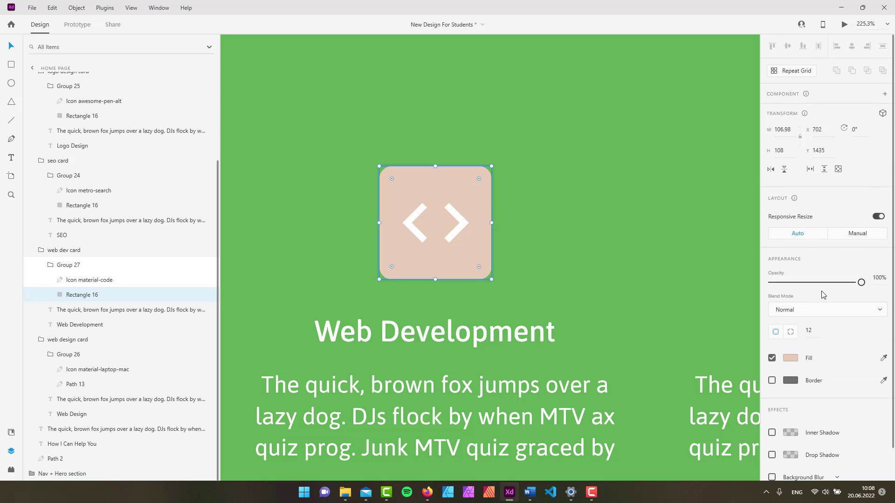
pyautogui.doubleClick(440, 177)
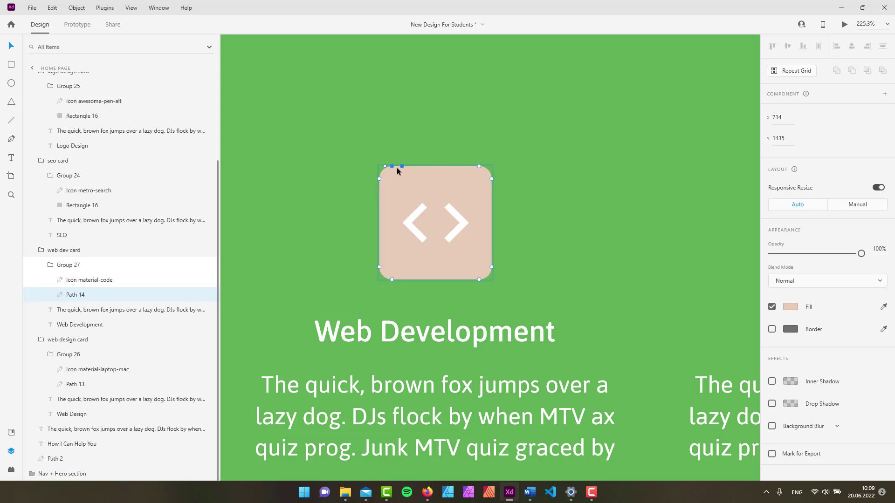
pyautogui.moveTo(390, 165); pyautogui.dragTo(404, 122)
pyautogui.hotkey('ctrl', 'z')
pyautogui.click(491, 178)
pyautogui.click(480, 166)
pyautogui.click(490, 178)
pyautogui.keyDown('shift'); pyautogui.click(479, 167); pyautogui.keyUp('shift')
pyautogui.keyDown('shift'); pyautogui.click(479, 166); pyautogui.keyUp('shift')
pyautogui.moveTo(492, 177); pyautogui.dragTo(535, 183)
pyautogui.hotkey('ctrl', 'z')
pyautogui.click(427, 166)
pyautogui.moveTo(428, 168); pyautogui.dragTo(432, 171)
pyautogui.click(434, 166)
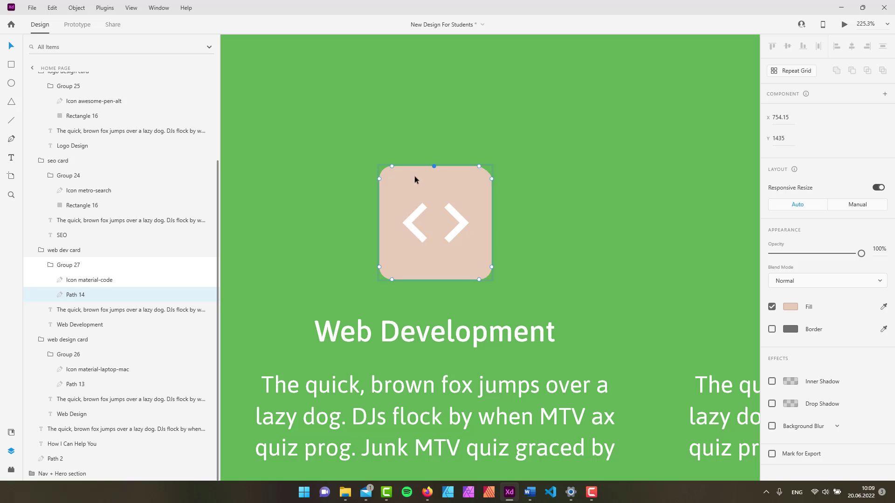
pyautogui.click(379, 210)
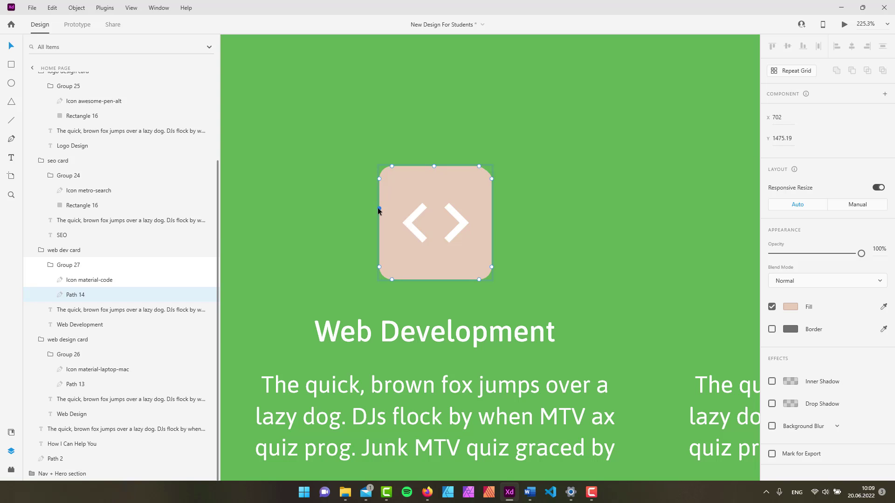
pyautogui.moveTo(436, 281); pyautogui.dragTo(440, 283)
pyautogui.click(438, 279)
pyautogui.hotkey('shift', 'Left')
pyautogui.hotkey('shift', 'Left')
pyautogui.hotkey('shift', 'Left')
pyautogui.hotkey('shift', 'Left')
pyautogui.click(379, 210)
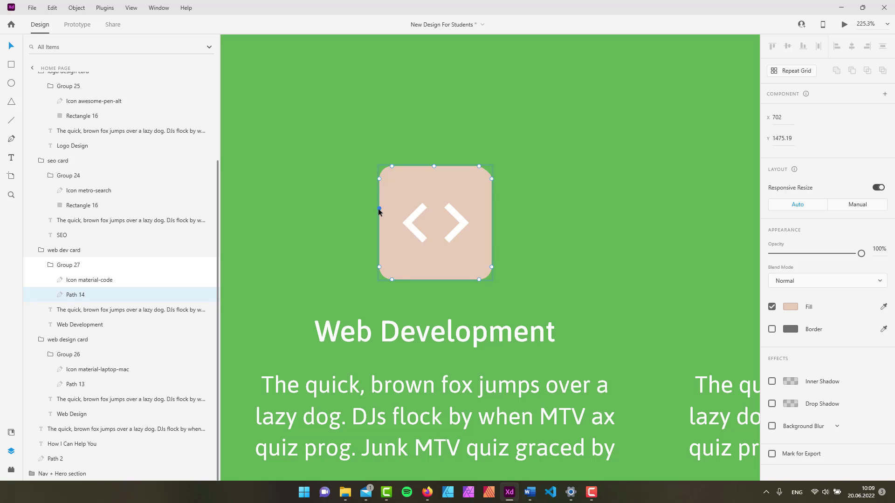
pyautogui.click(433, 166)
pyautogui.hotkey('shift', 'Right')
pyautogui.hotkey('shift', 'Right')
pyautogui.hotkey('shift', 'Right')
pyautogui.hotkey('shift', 'Right')
# Step: Point-edit the code icon, curve the left chevron's top point, then restore it to sharp
pyautogui.click(418, 182)
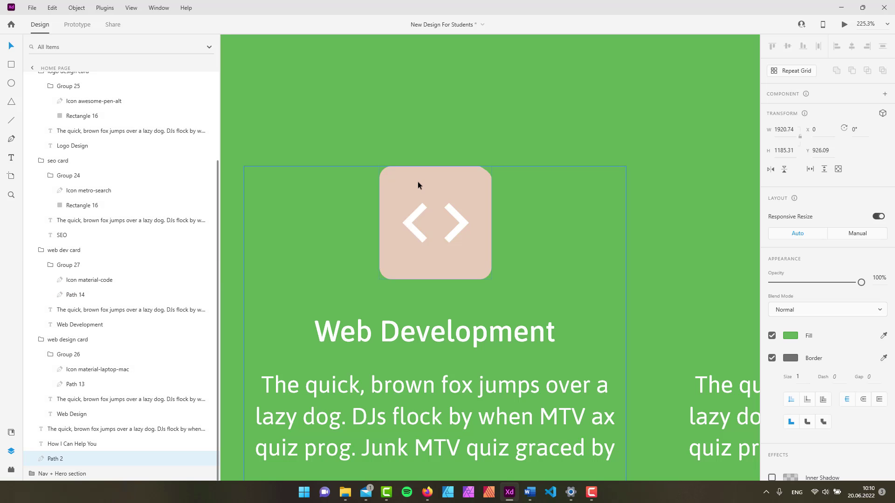
pyautogui.click(421, 208)
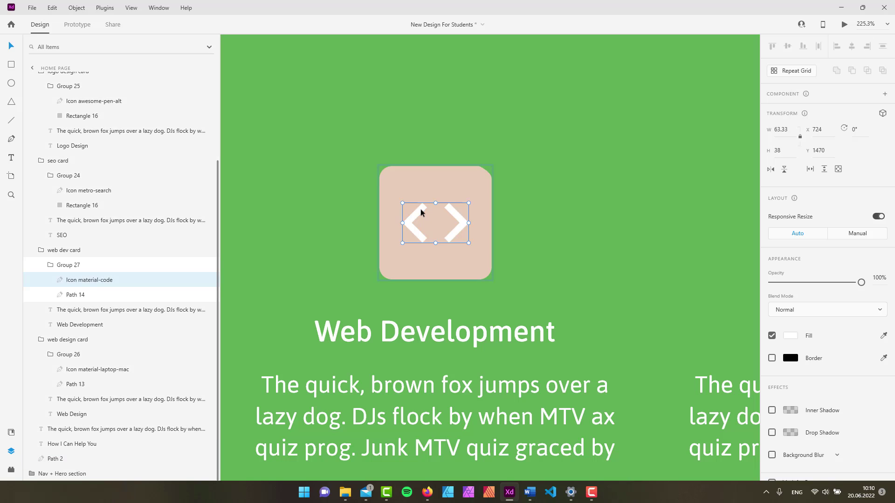
pyautogui.scroll(4, 417, 211)
pyautogui.scroll(3, 418, 211)
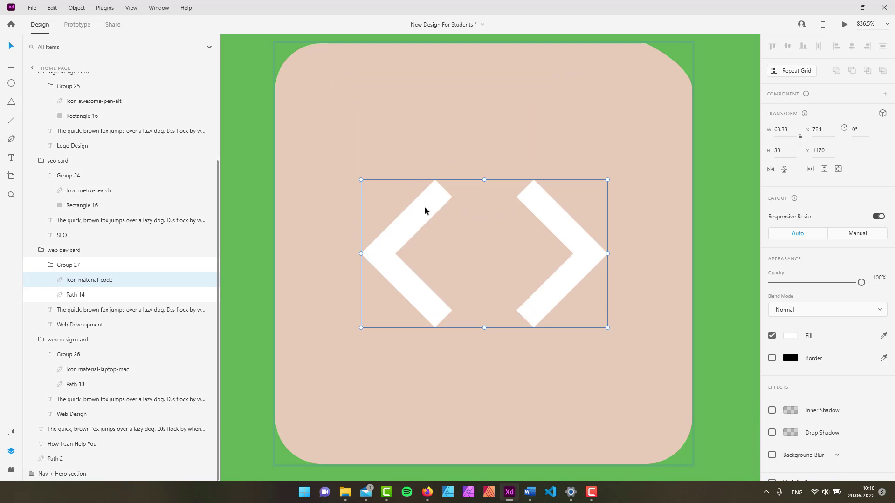
pyautogui.doubleClick(424, 208)
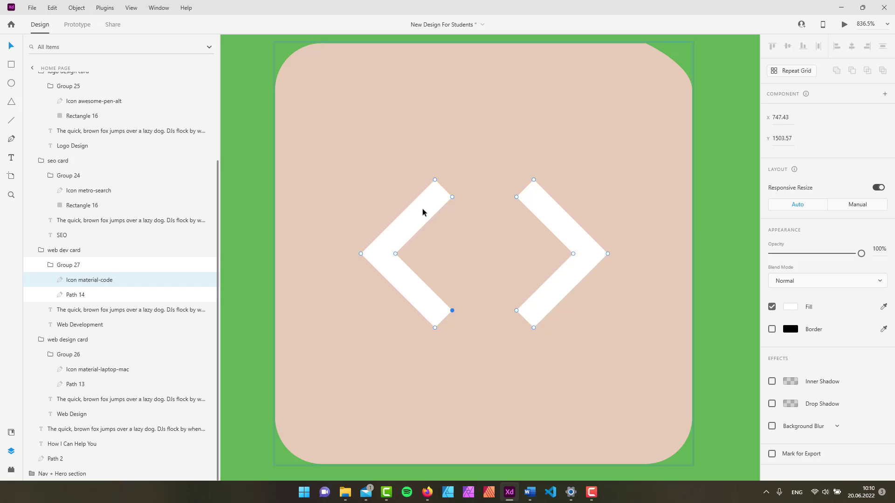
pyautogui.doubleClick(435, 180)
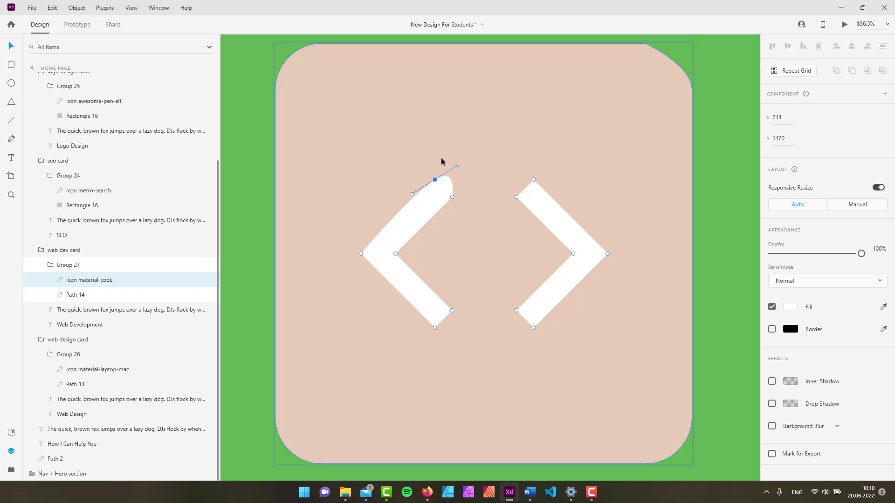
pyautogui.doubleClick(435, 180)
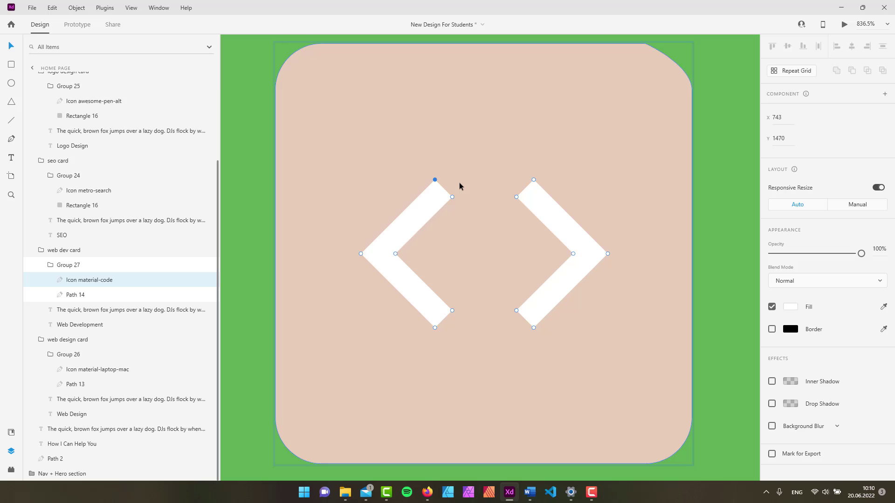
# Step: Nudge the Web Design card slightly upward to X 156, Y 1430, undoing an overshooting move
pyautogui.scroll(-10, 459, 183)
pyautogui.click(369, 189)
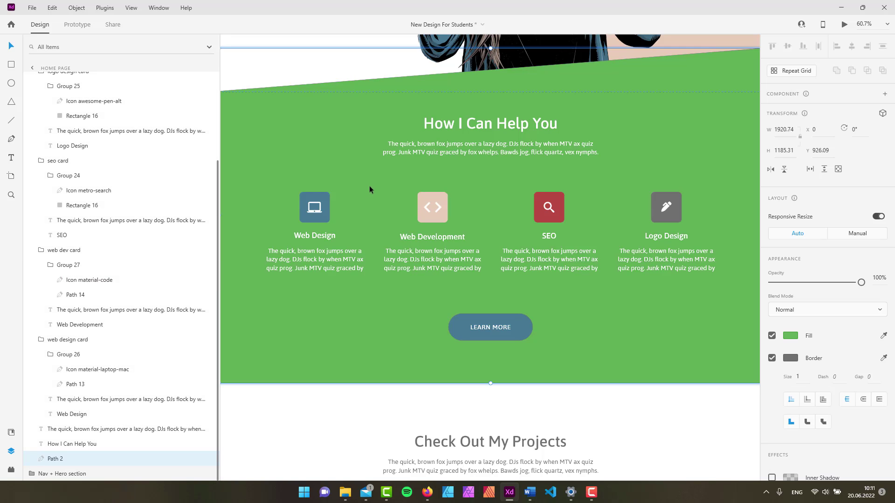
pyautogui.click(325, 207)
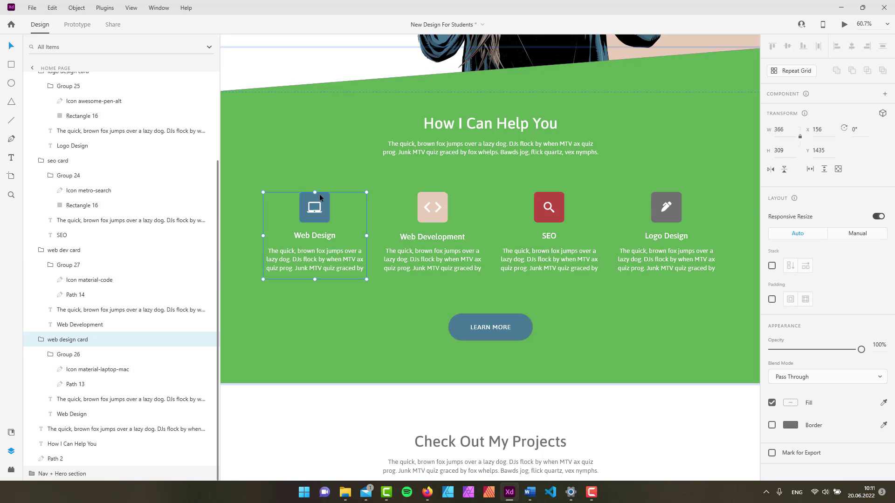
pyautogui.moveTo(314, 211); pyautogui.dragTo(328, 132)
pyautogui.hotkey('ctrl', 'z')
pyautogui.moveTo(322, 206)
pyautogui.mouseDown()
pyautogui.moveTo(332, 105)
pyautogui.moveTo(315, 235)
pyautogui.moveTo(316, 130)
pyautogui.moveTo(315, 218)
pyautogui.moveTo(320, 208)
pyautogui.mouseUp()
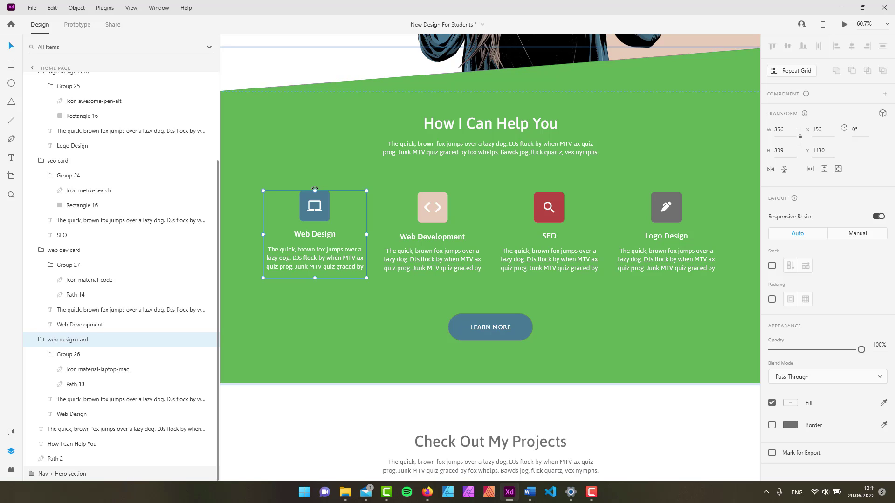
pyautogui.moveTo(315, 189)
pyautogui.mouseDown()
pyautogui.moveTo(280, 199)
pyautogui.moveTo(316, 189)
pyautogui.moveTo(342, 198)
pyautogui.moveTo(291, 207)
pyautogui.moveTo(317, 192)
pyautogui.moveTo(301, 191)
pyautogui.moveTo(328, 195)
pyautogui.moveTo(345, 223)
pyautogui.moveTo(344, 267)
pyautogui.moveTo(293, 268)
pyautogui.moveTo(310, 196)
pyautogui.moveTo(336, 200)
pyautogui.moveTo(321, 195)
pyautogui.mouseUp()
# Step: Resize the Web Design card proportionally to 360 × 304 at Y 1435
pyautogui.moveTo(366, 191); pyautogui.dragTo(407, 193)
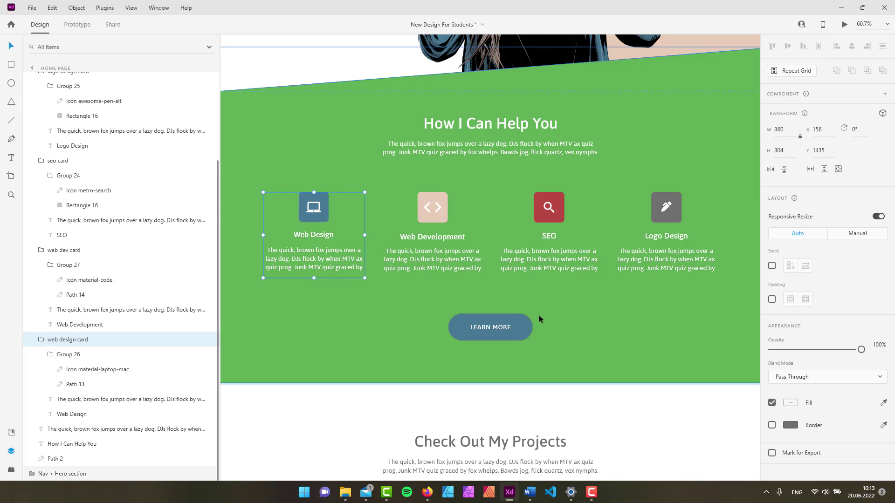